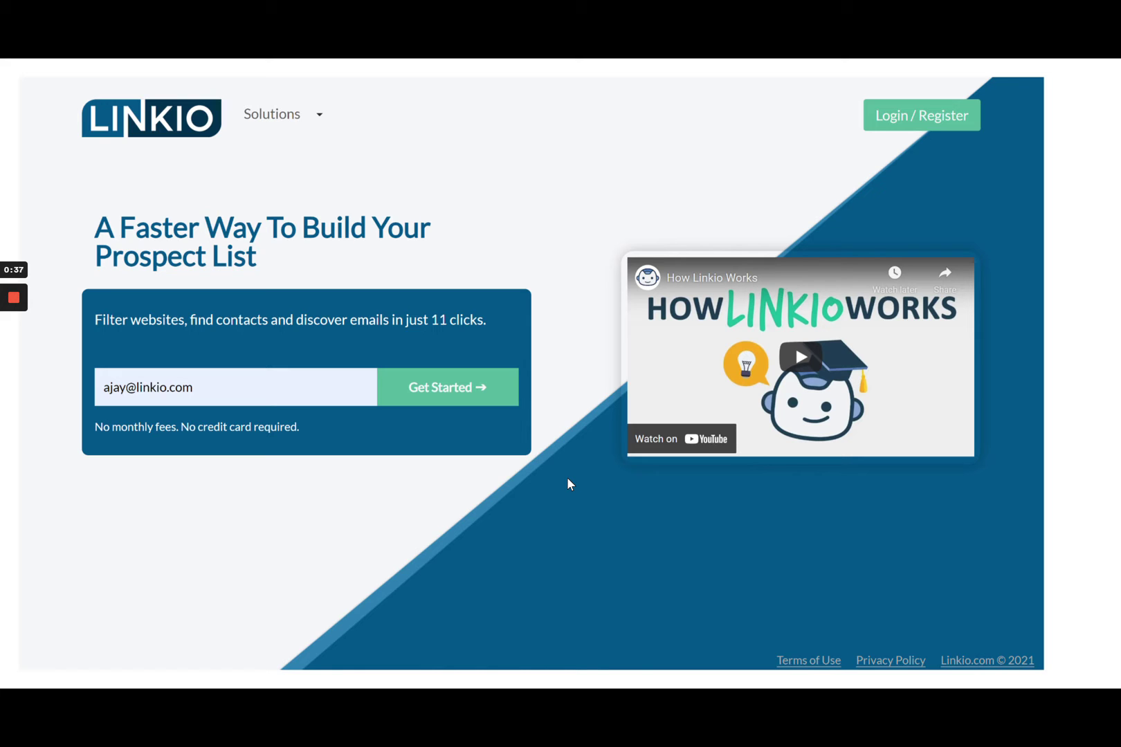
{"action": "key", "text": "ctrl+Tab"}
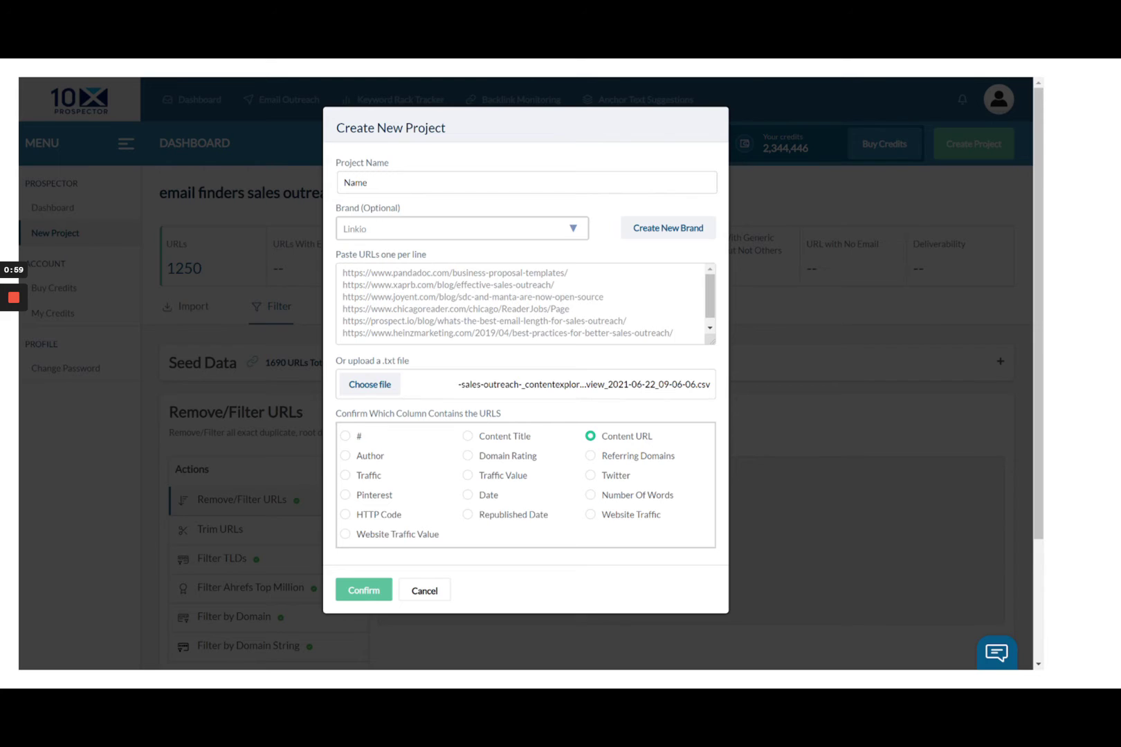
{"action": "key", "text": "Escape"}
{"action": "scroll", "coordinate": [525, 374], "scroll_direction": "down", "scroll_amount": 2}
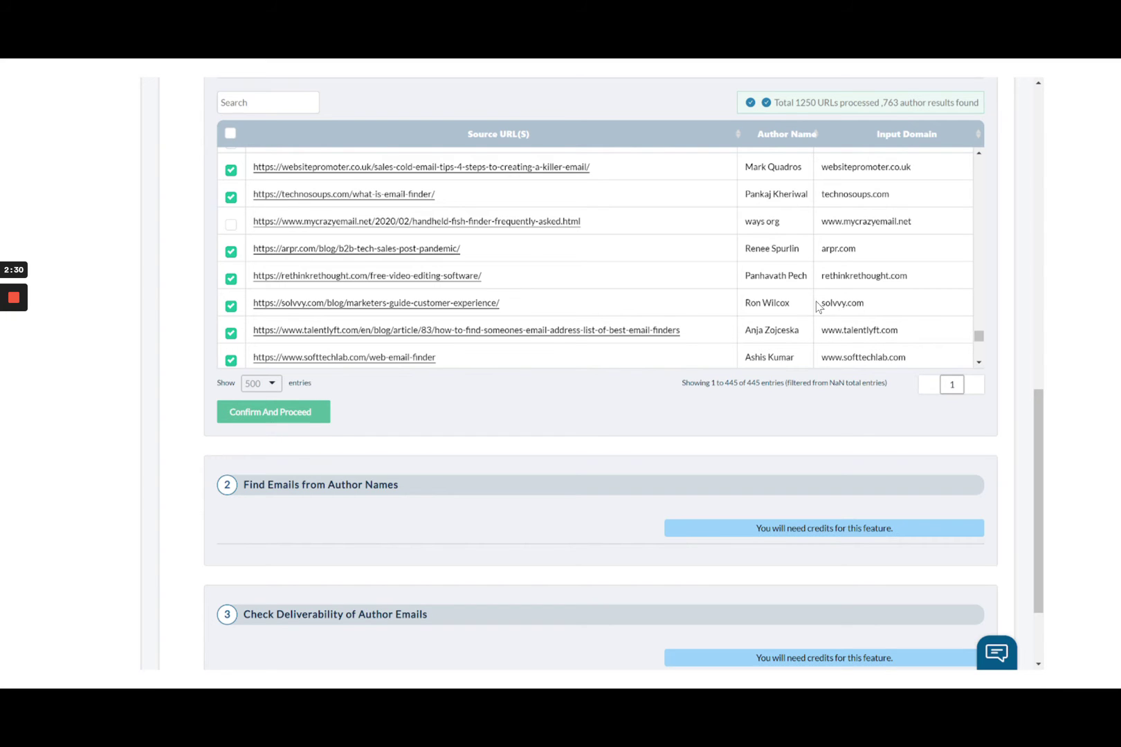
{"action": "left_click", "coordinate": [241, 231]}
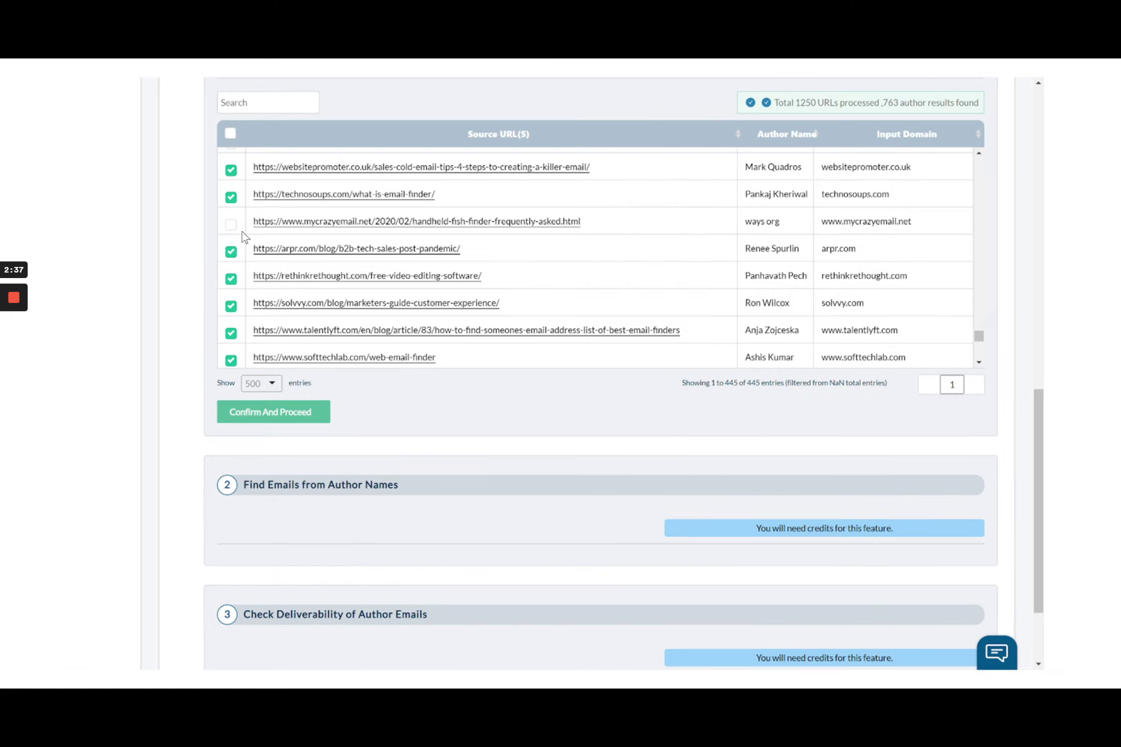
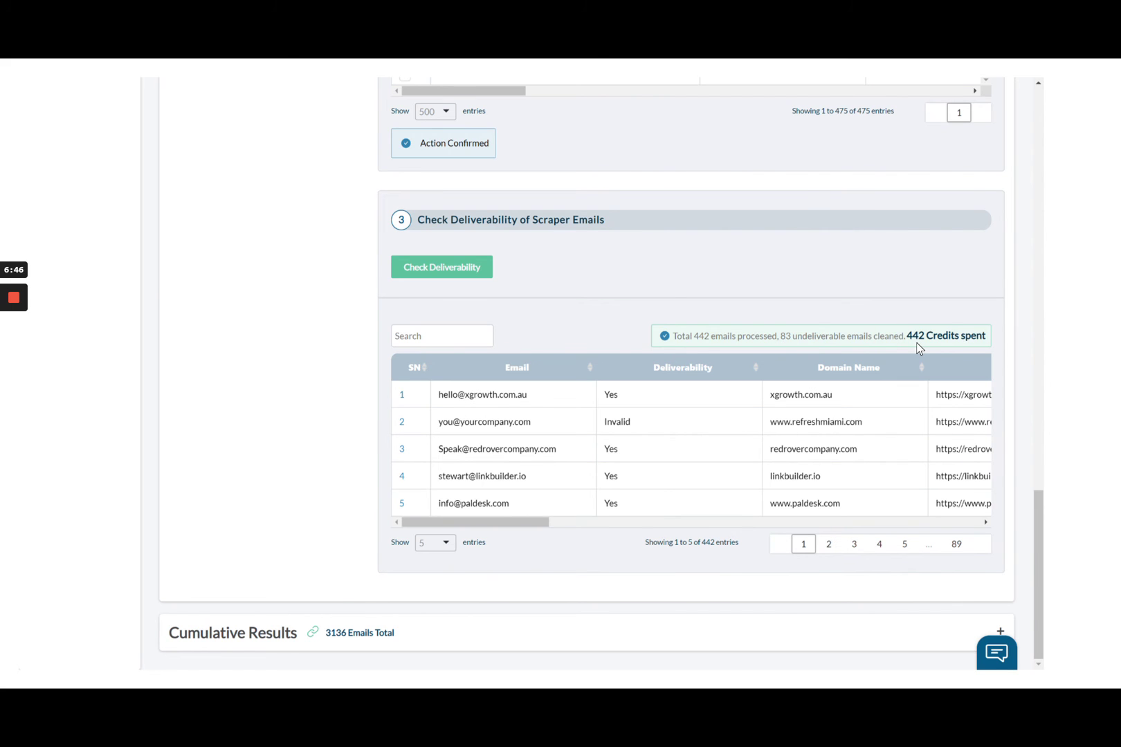
{"action": "key", "text": "alt+Tab"}
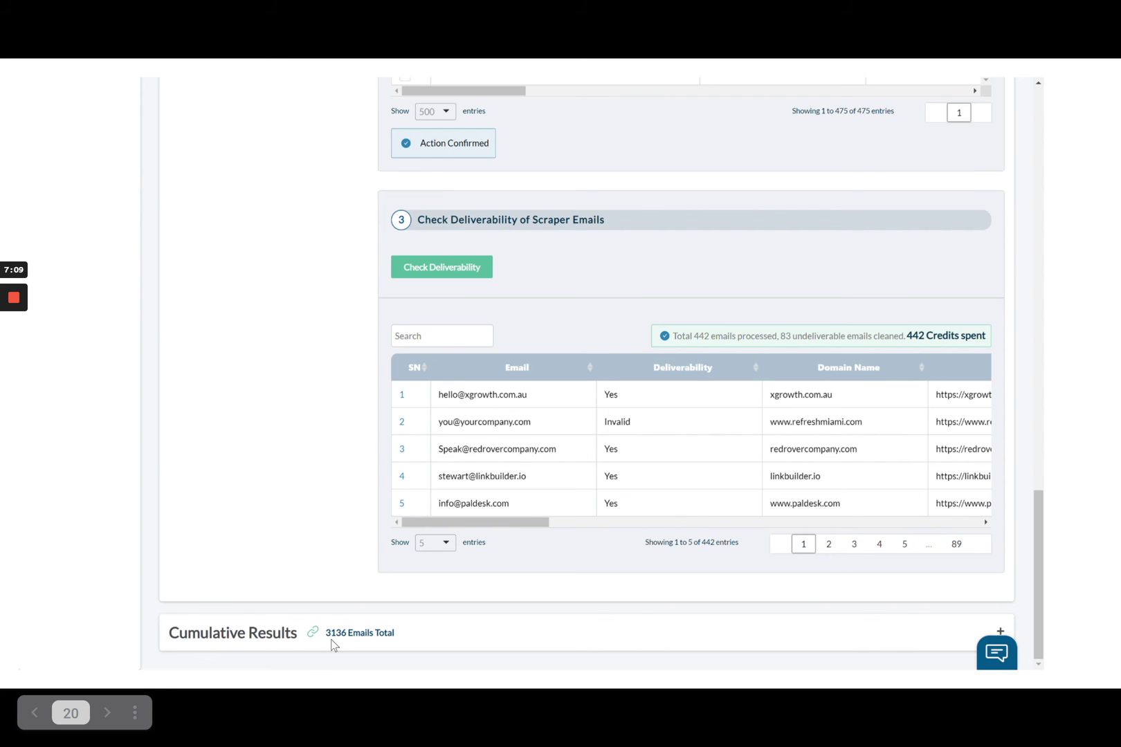
{"action": "key", "text": "Right"}
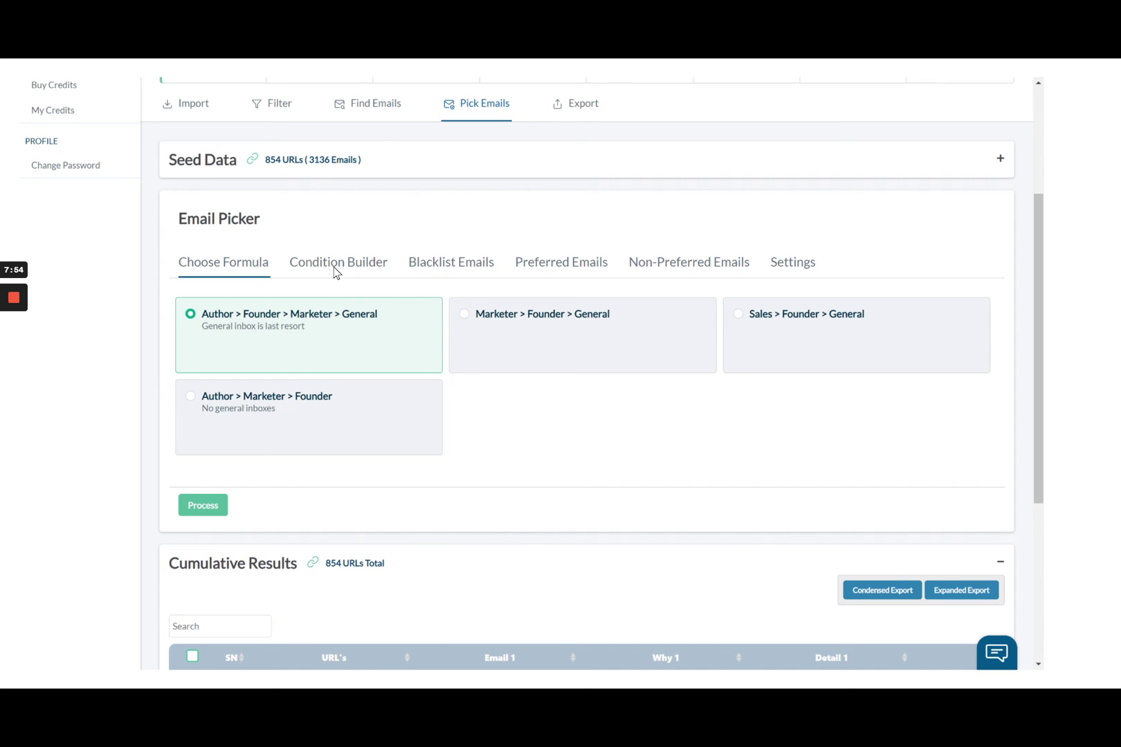
{"action": "scroll", "coordinate": [334, 272], "scroll_direction": "down", "scroll_amount": 4}
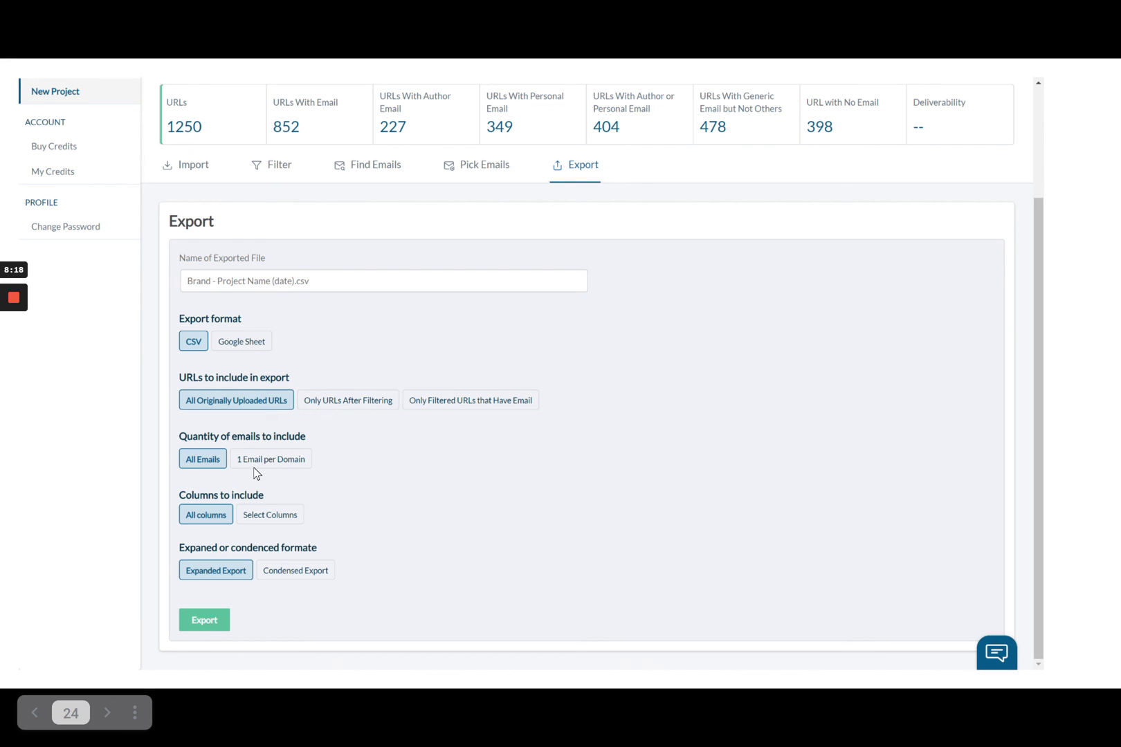
{"action": "left_click", "coordinate": [210, 475]}
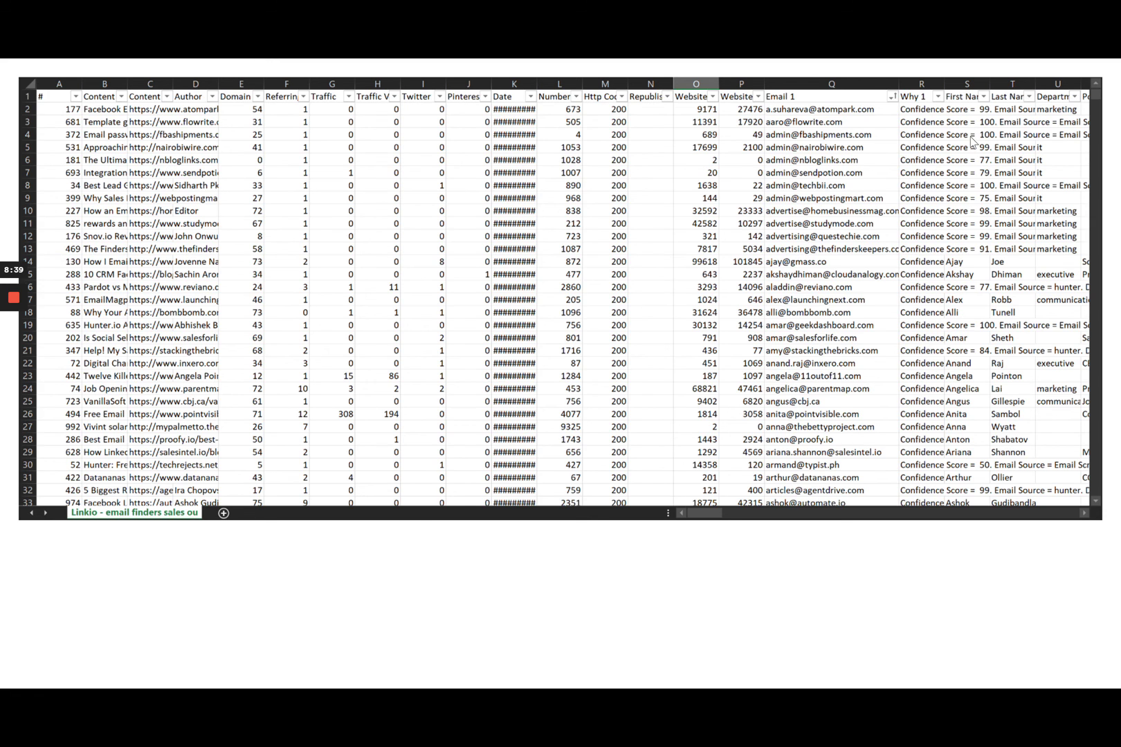
{"action": "key", "text": "Right"}
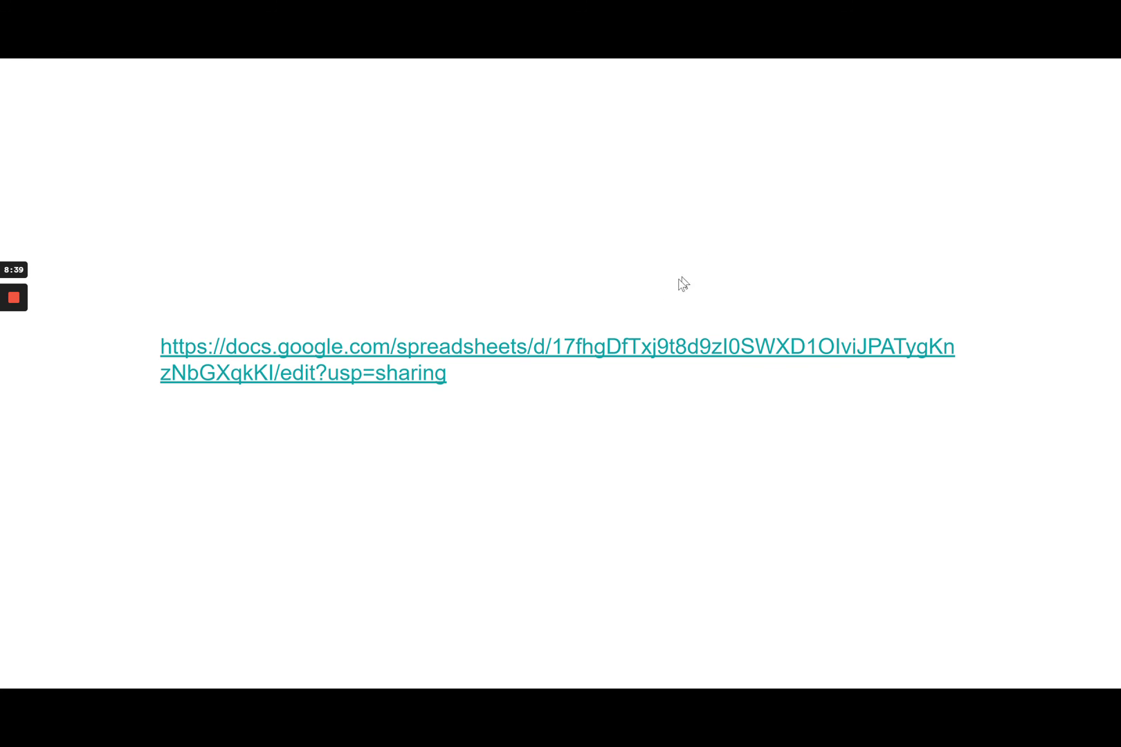
Open the shared Demo Spreadsheet in Google Sheets from the link on the slide
{"action": "left_click", "coordinate": [601, 346]}
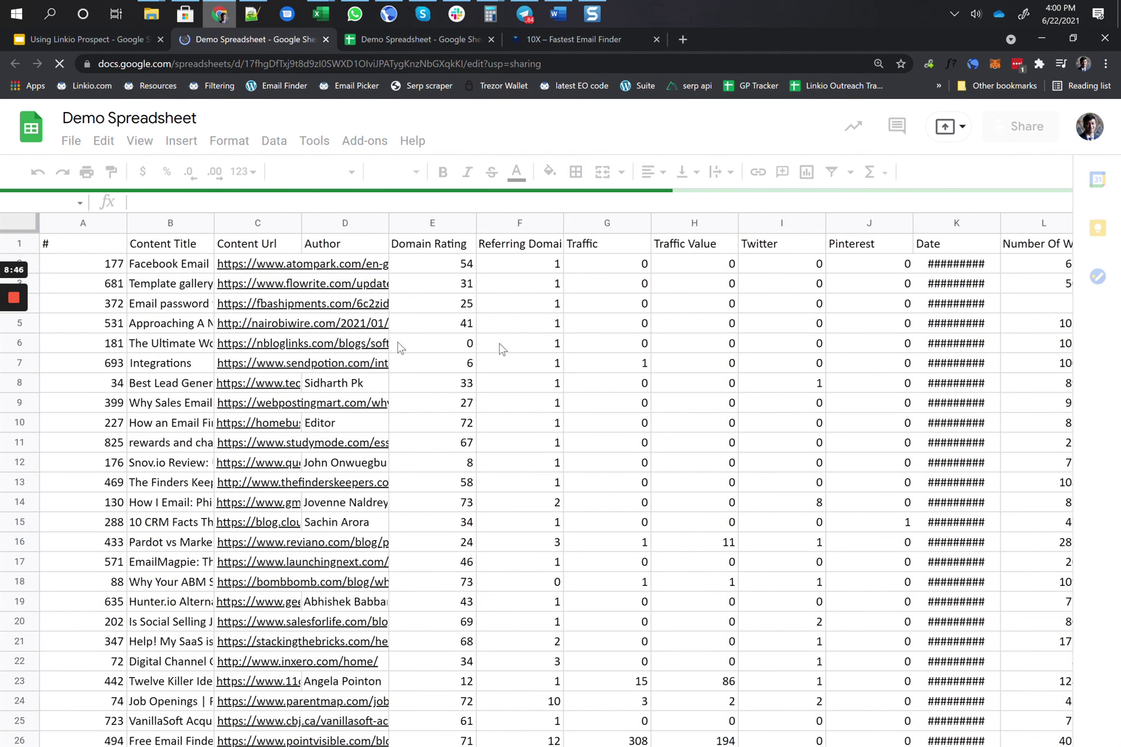
{"action": "left_click", "coordinate": [635, 346]}
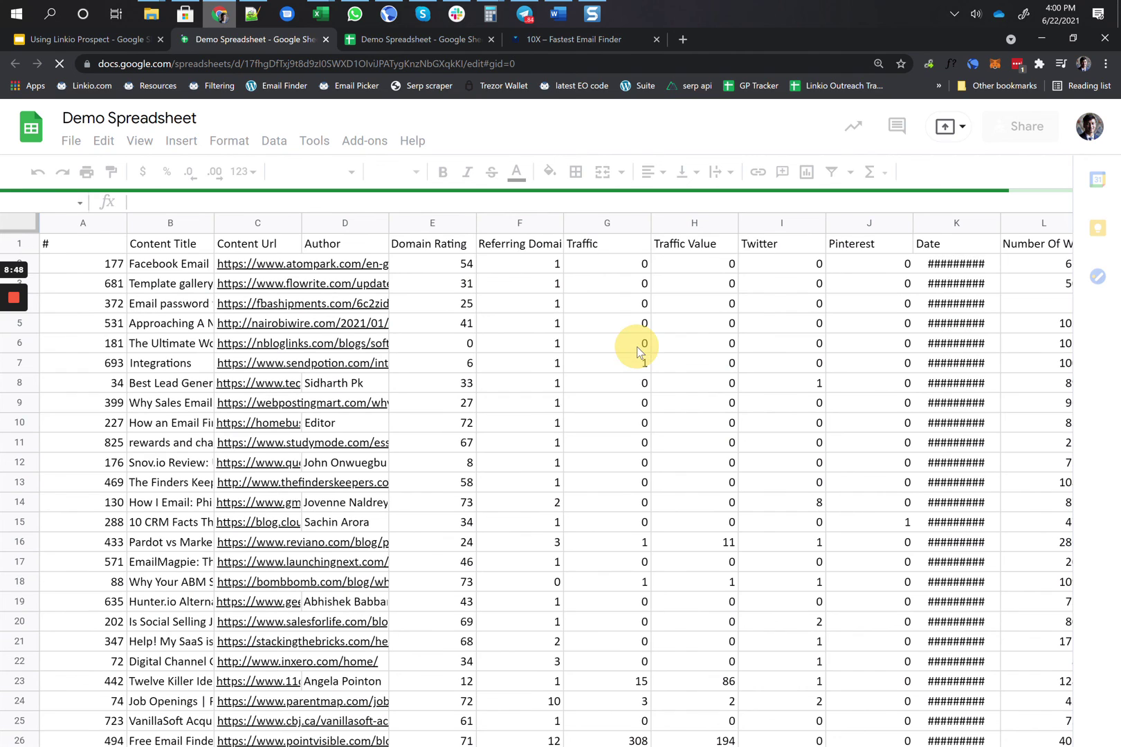
{"action": "left_click", "coordinate": [583, 360]}
Examine the email addresses in the Email 1 column, sampling generic and personal ones between rows 5 and 17
{"action": "key", "text": "Right"}
{"action": "key", "text": "Right"}
{"action": "key", "text": "Right"}
{"action": "key", "text": "Right"}
{"action": "key", "text": "Right"}
{"action": "key", "text": "Right"}
{"action": "key", "text": "Right"}
{"action": "key", "text": "Right"}
{"action": "key", "text": "Right"}
{"action": "key", "text": "Right"}
{"action": "key", "text": "Right"}
{"action": "key", "text": "Right"}
{"action": "key", "text": "Right"}
{"action": "key", "text": "Right"}
{"action": "key", "text": "Right"}
{"action": "key", "text": "Right"}
{"action": "key", "text": "Right"}
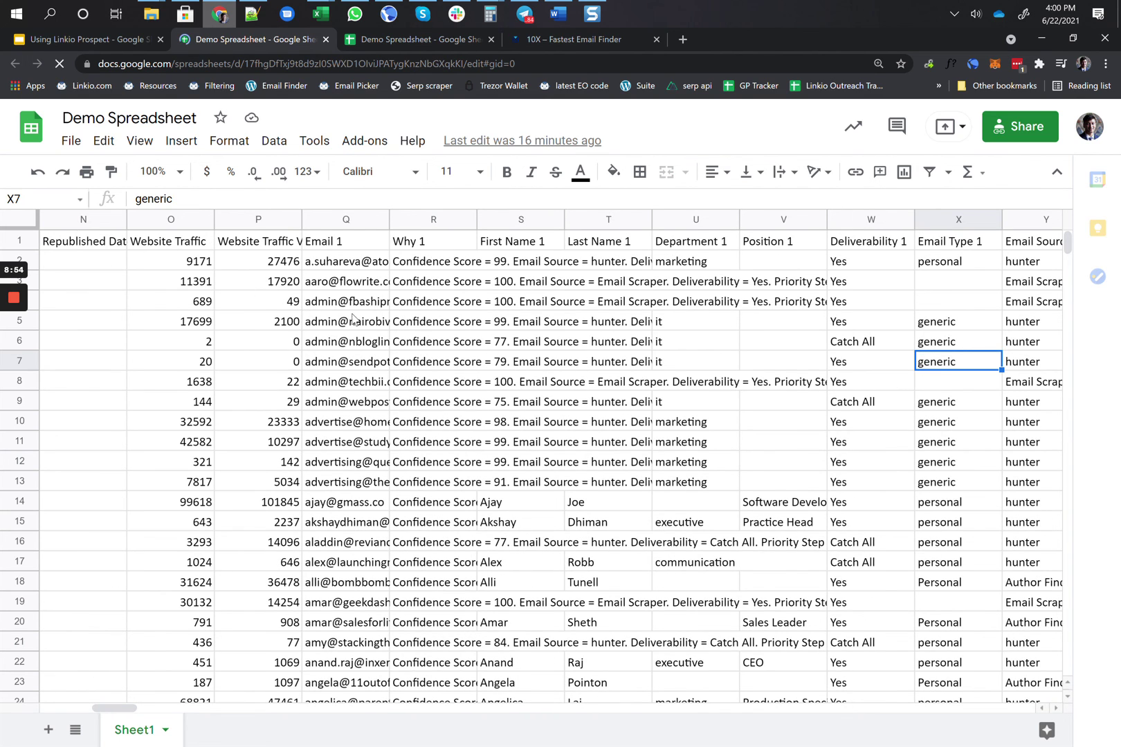
{"action": "left_click", "coordinate": [331, 323]}
{"action": "left_click", "coordinate": [332, 366]}
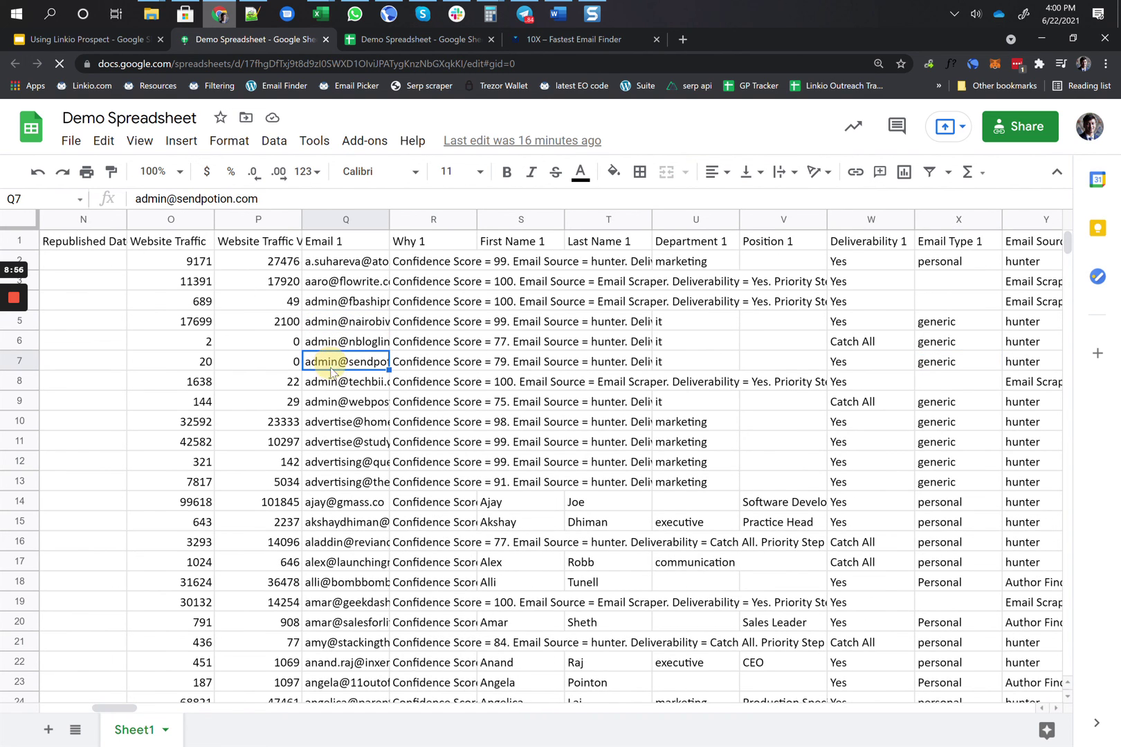
{"action": "left_click", "coordinate": [321, 509]}
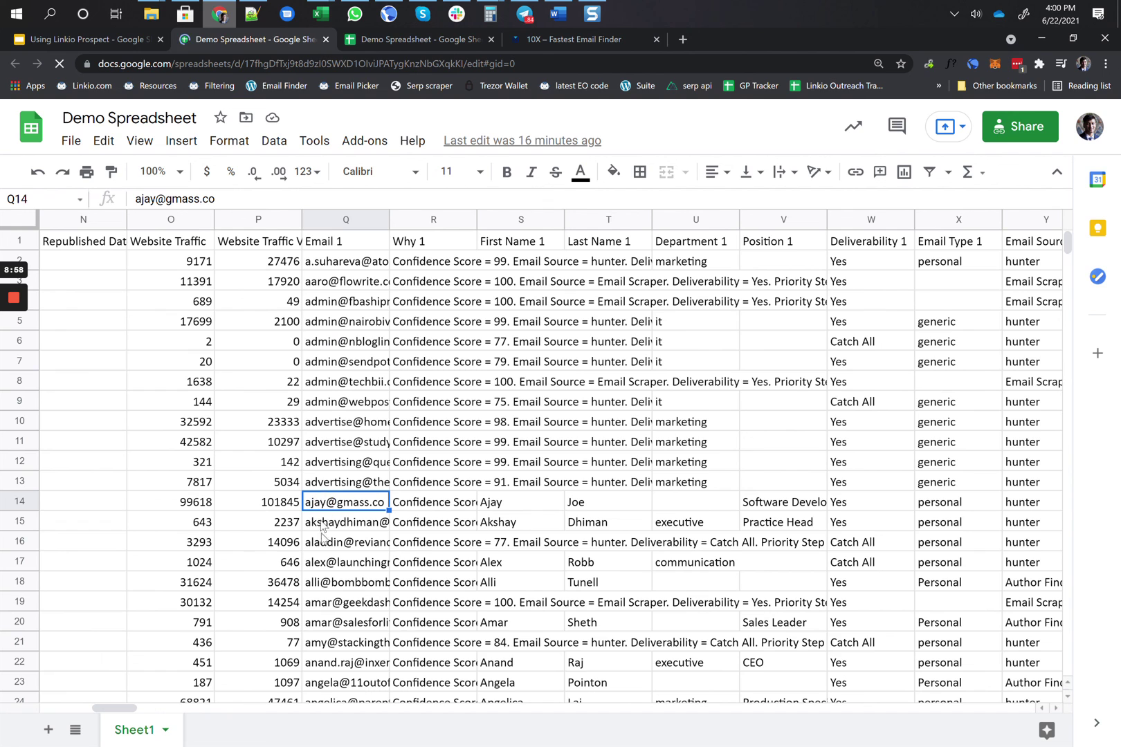
{"action": "left_click", "coordinate": [325, 527]}
{"action": "left_click", "coordinate": [328, 565]}
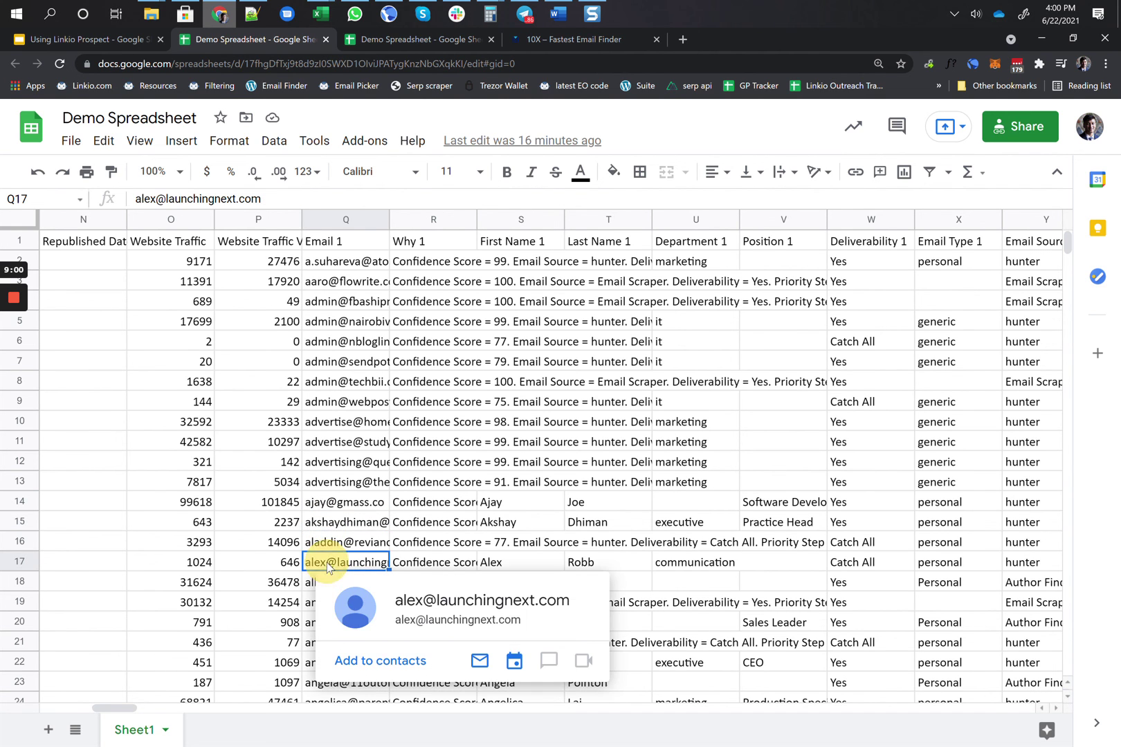
Read the Why 1 explanations for the emails in rows 16 and 15
{"action": "left_click", "coordinate": [636, 551]}
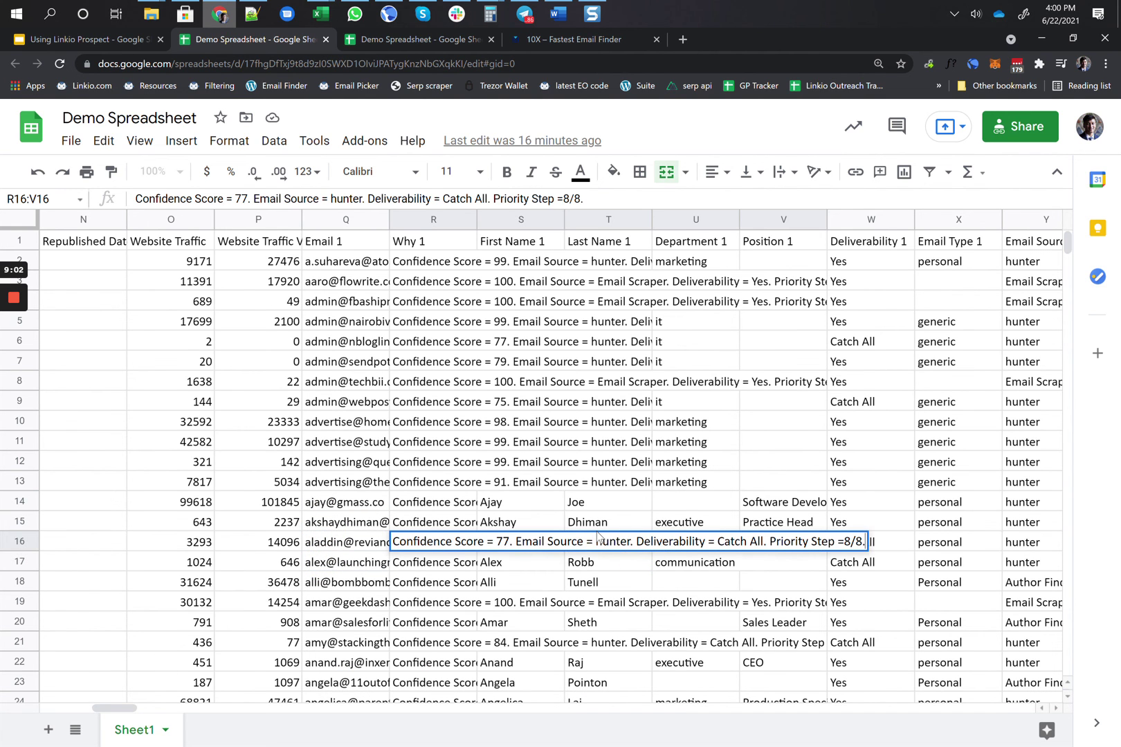
{"action": "left_click", "coordinate": [358, 527]}
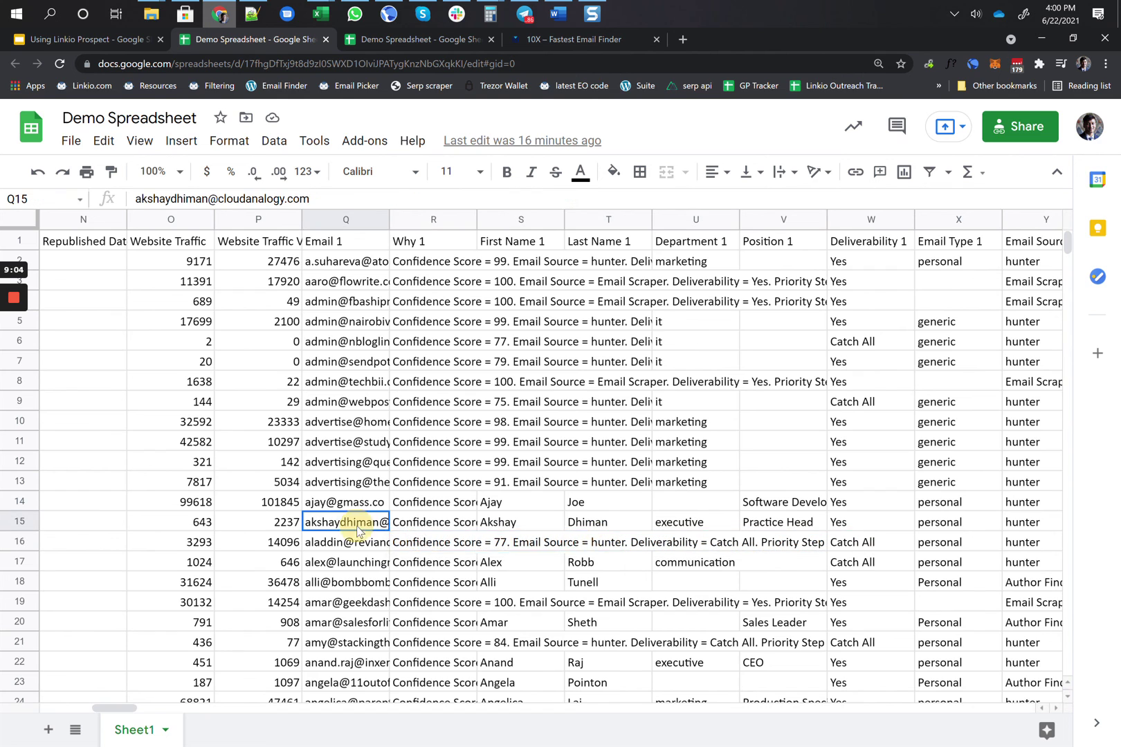
{"action": "left_click", "coordinate": [401, 524]}
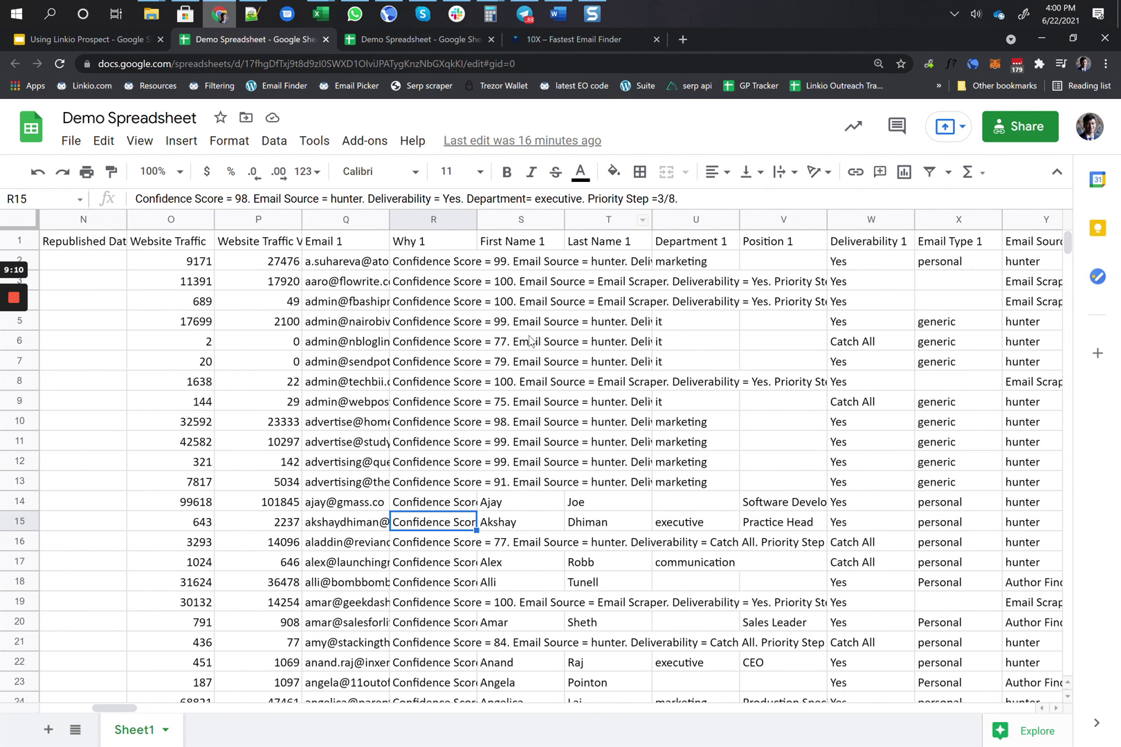
Examine row 15's contact details across the first email group, ending at its Email 2 address
{"action": "key", "text": "Right"}
{"action": "key", "text": "Right"}
{"action": "key", "text": "Right"}
{"action": "key", "text": "Right"}
{"action": "key", "text": "Right"}
{"action": "key", "text": "Right"}
{"action": "key", "text": "Right"}
{"action": "key", "text": "Right"}
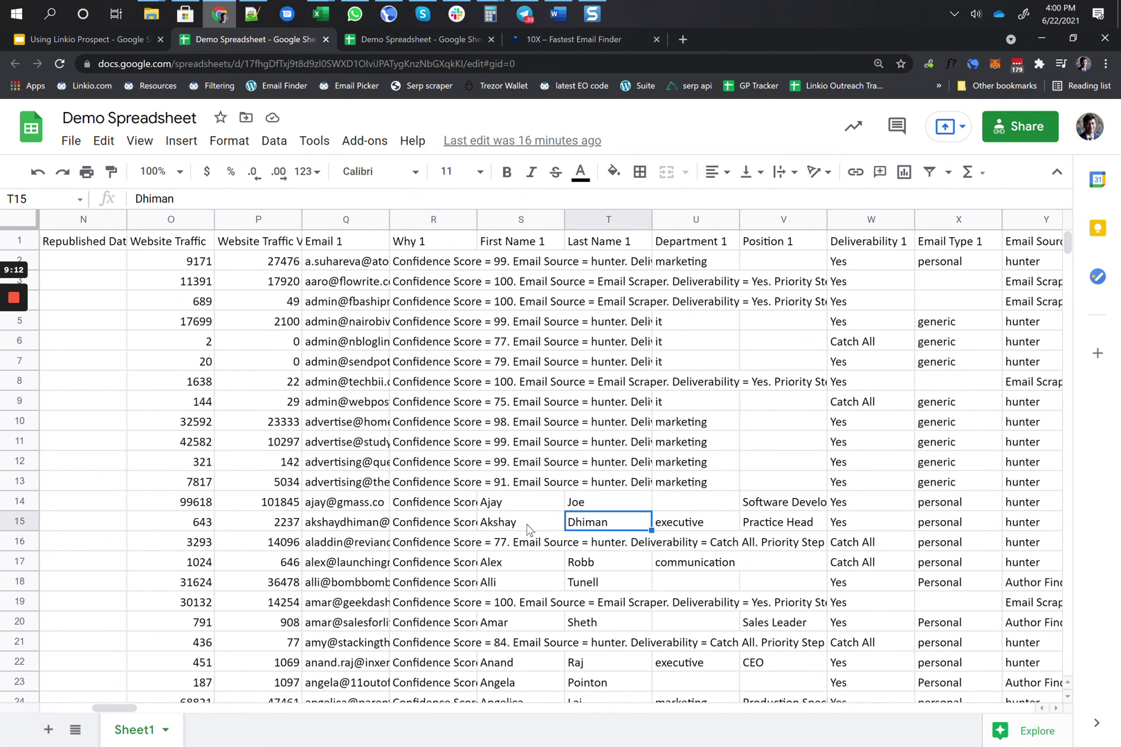
{"action": "key", "text": "Right"}
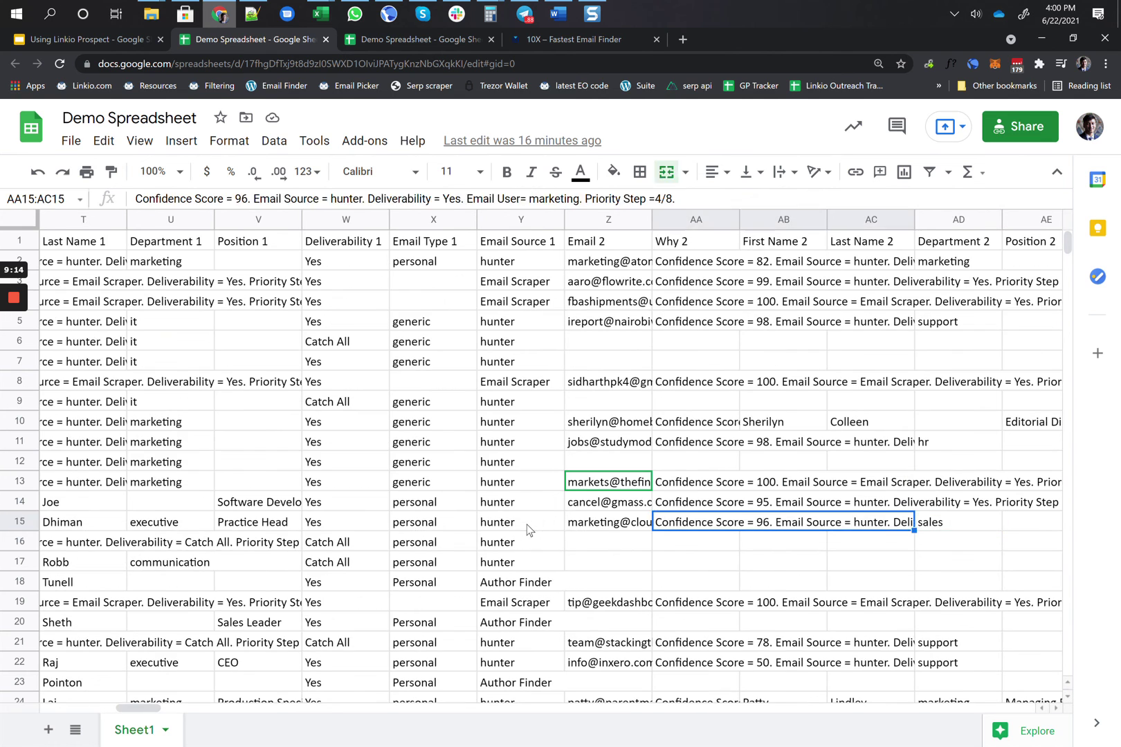
{"action": "key", "text": "Left"}
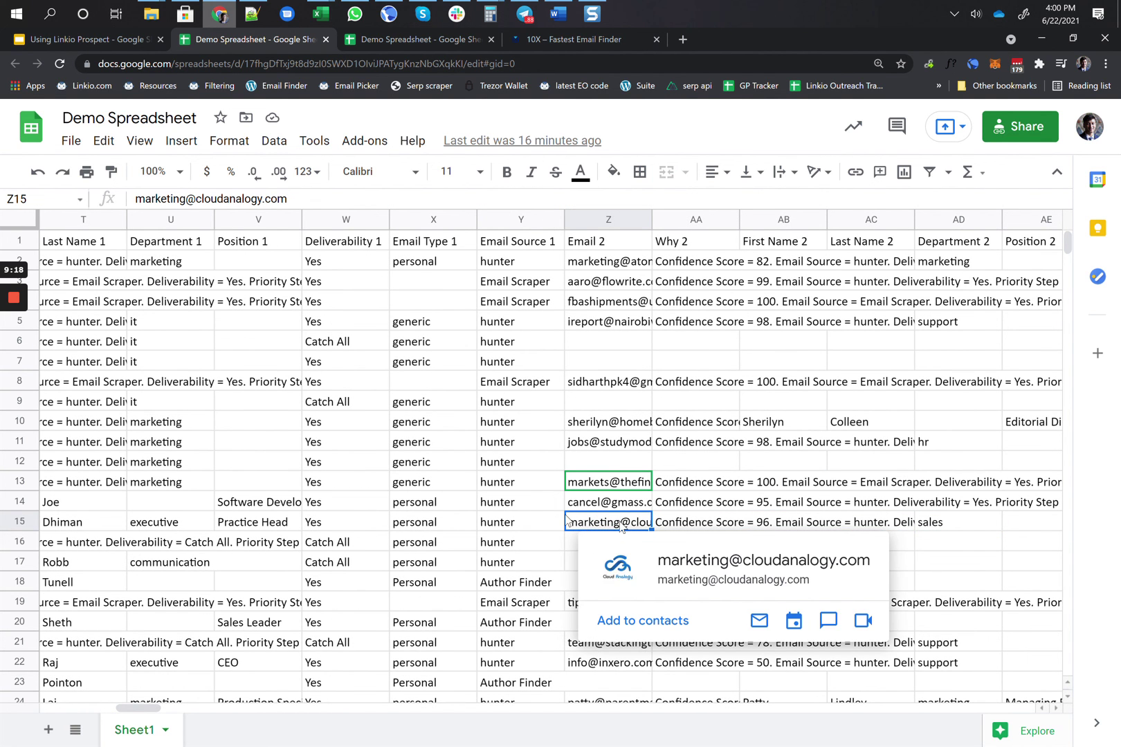
Look through the additional email column groups as far as Email 5 and return to the Email 1 columns
{"action": "left_click", "coordinate": [455, 540]}
{"action": "scroll", "coordinate": [456, 540], "scroll_direction": "right", "scroll_amount": 10}
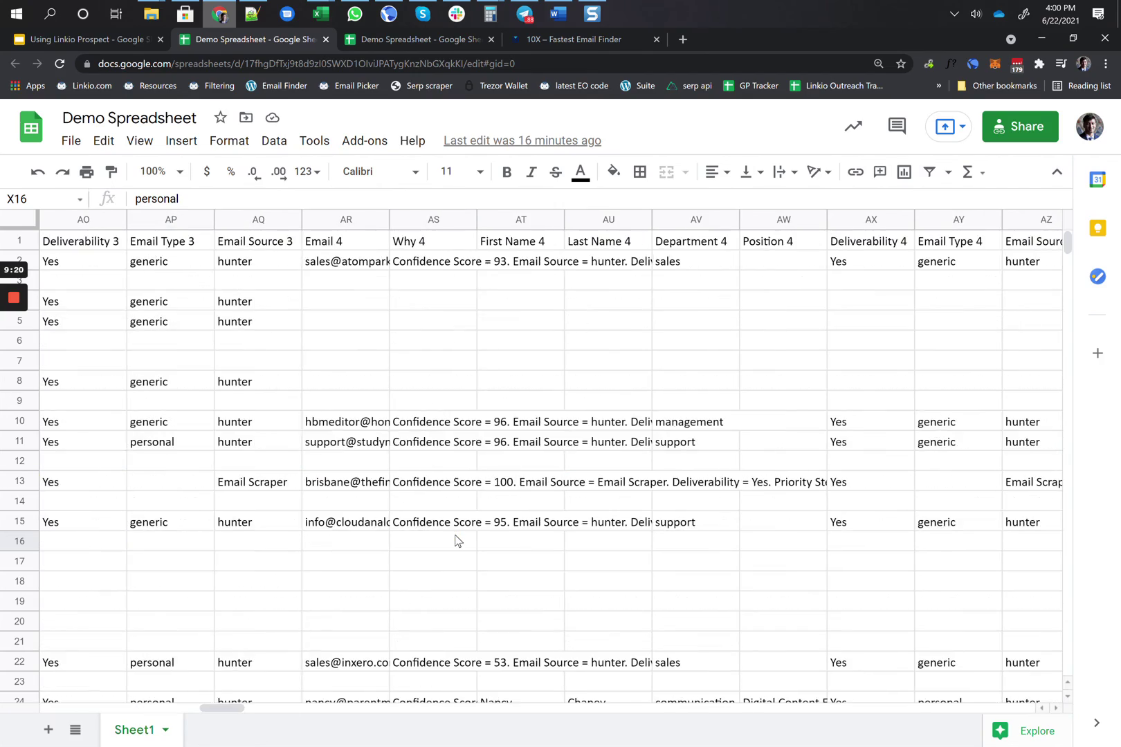
{"action": "scroll", "coordinate": [455, 540], "scroll_direction": "right", "scroll_amount": 8}
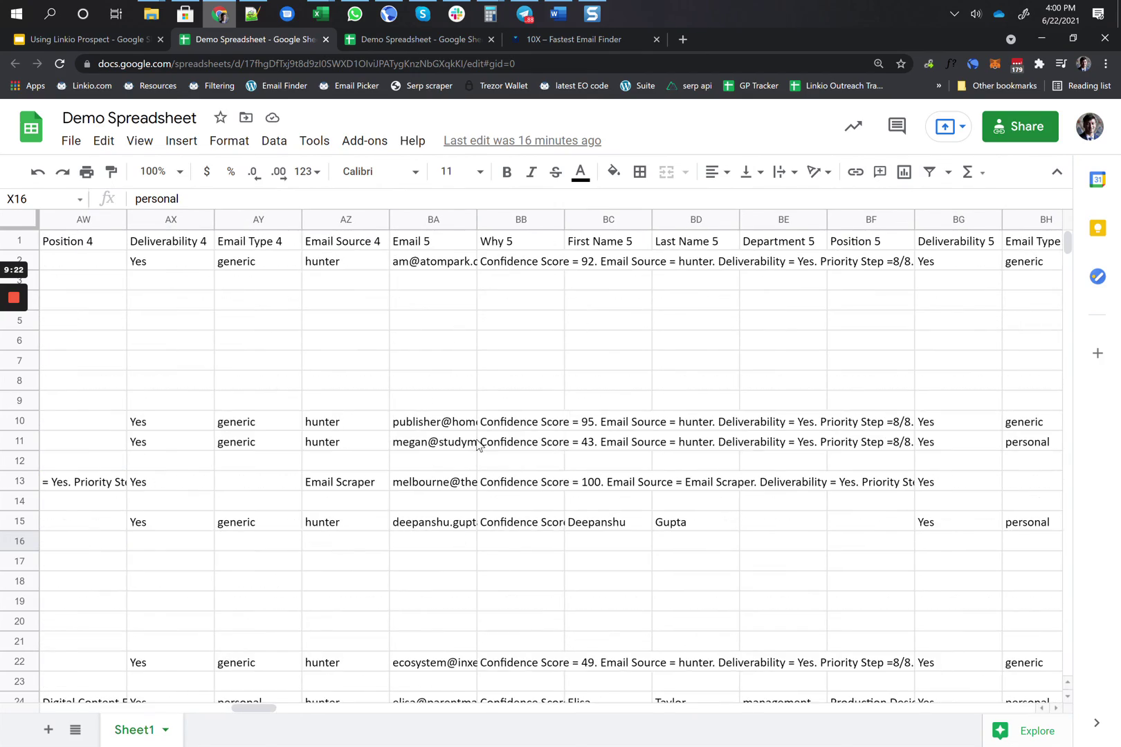
{"action": "scroll", "coordinate": [477, 445], "scroll_direction": "right", "scroll_amount": 5}
{"action": "scroll", "coordinate": [477, 445], "scroll_direction": "right", "scroll_amount": 3}
{"action": "scroll", "coordinate": [477, 445], "scroll_direction": "left", "scroll_amount": 20}
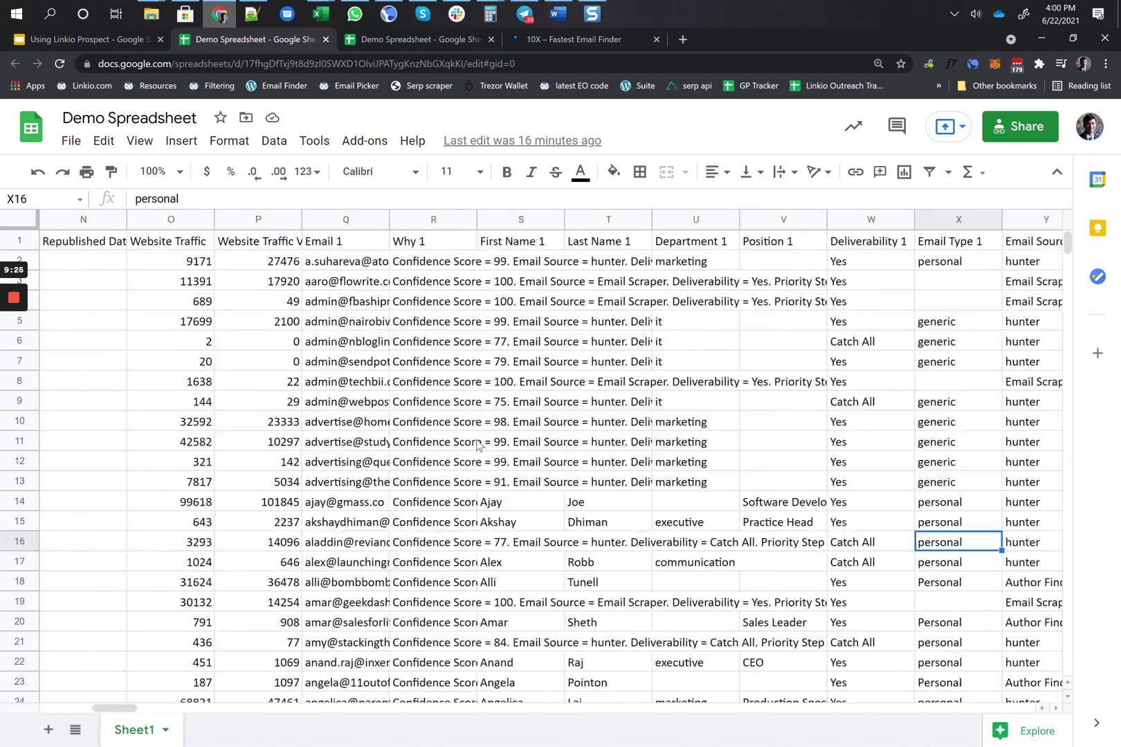
{"action": "scroll", "coordinate": [477, 445], "scroll_direction": "right", "scroll_amount": 3}
{"action": "scroll", "coordinate": [477, 441], "scroll_direction": "right", "scroll_amount": 5}
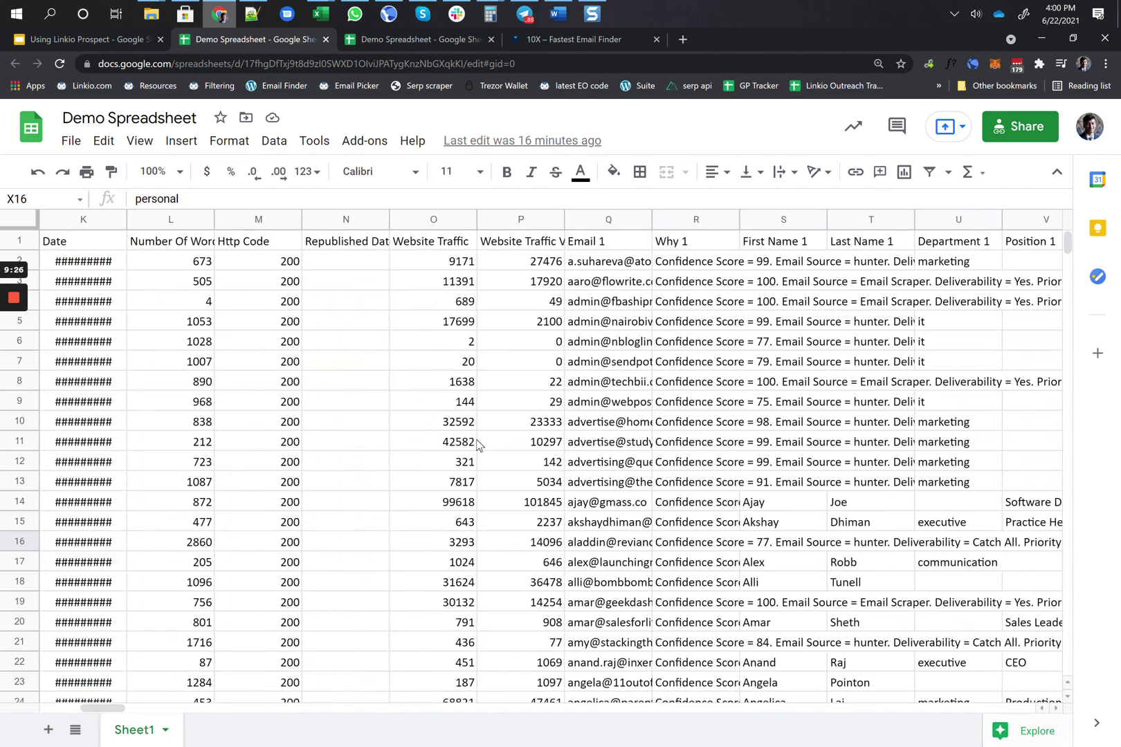
Inspect sample personal addresses in the Email 1 column, ending with the one in cell Q22
{"action": "left_click", "coordinate": [637, 503]}
{"action": "scroll", "coordinate": [638, 508], "scroll_direction": "down", "scroll_amount": 1}
{"action": "left_click", "coordinate": [606, 529]}
{"action": "scroll", "coordinate": [606, 529], "scroll_direction": "down", "scroll_amount": 3}
{"action": "left_click", "coordinate": [586, 443]}
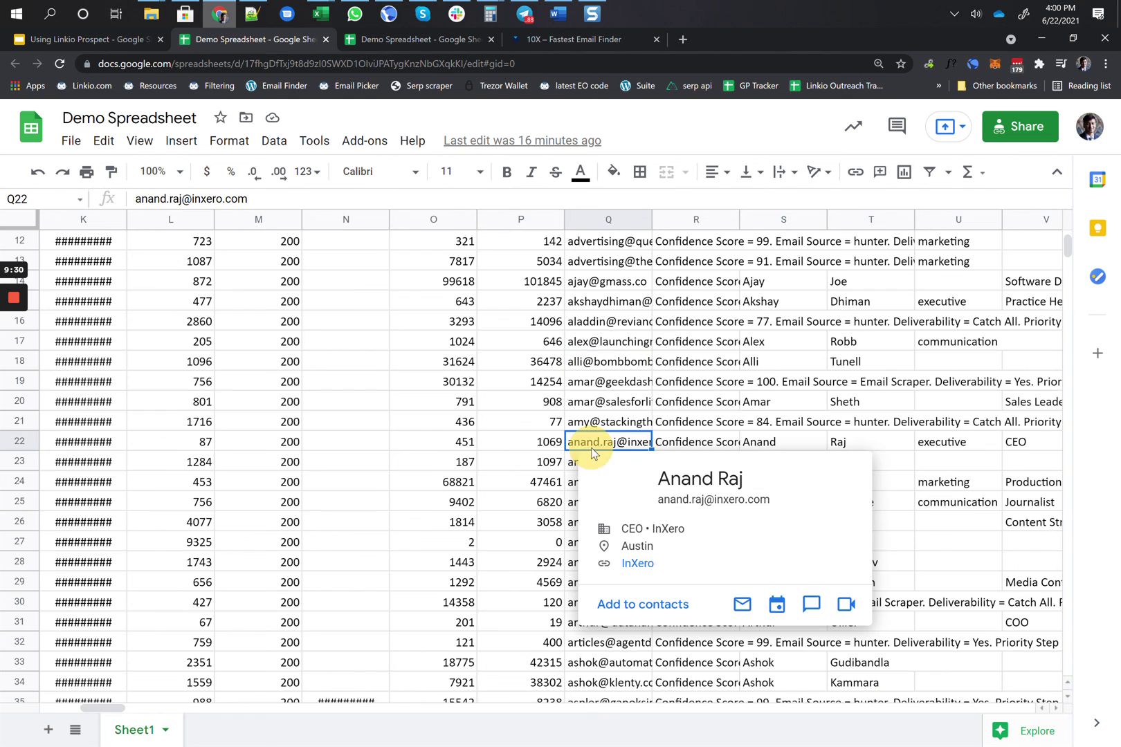
{"action": "left_click", "coordinate": [581, 447]}
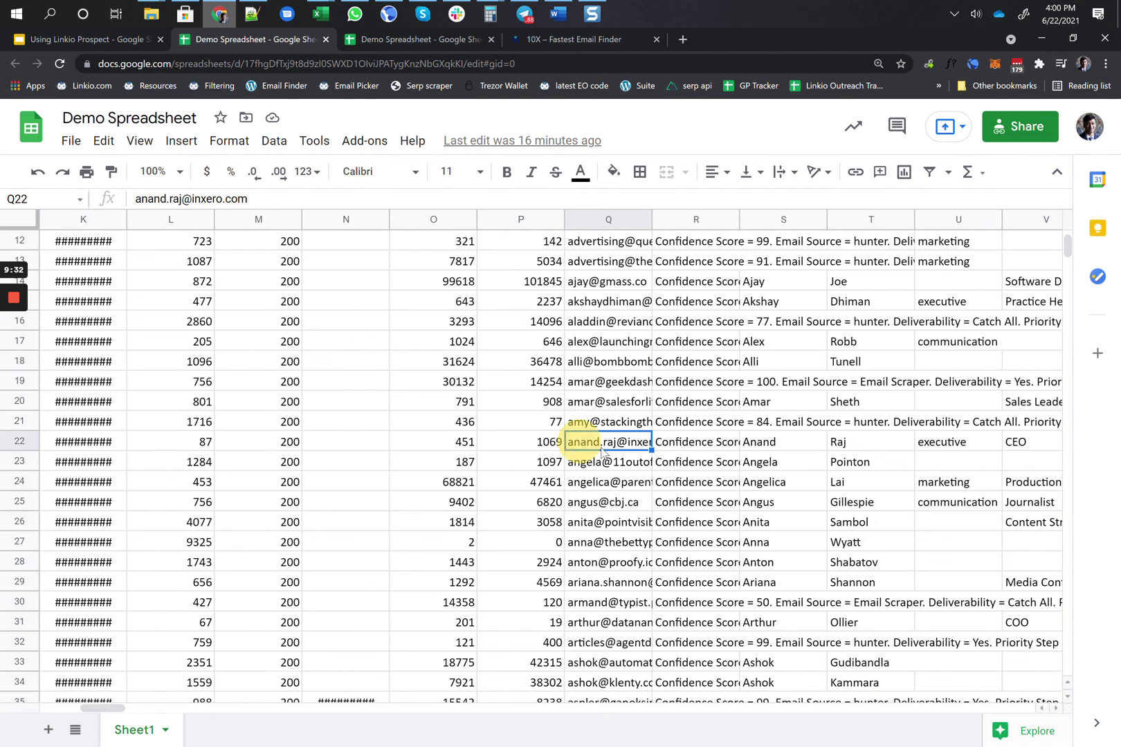
Check the name, department, position, deliverability and source columns for the contact in row 22
{"action": "scroll", "coordinate": [685, 454], "scroll_direction": "right", "scroll_amount": 2}
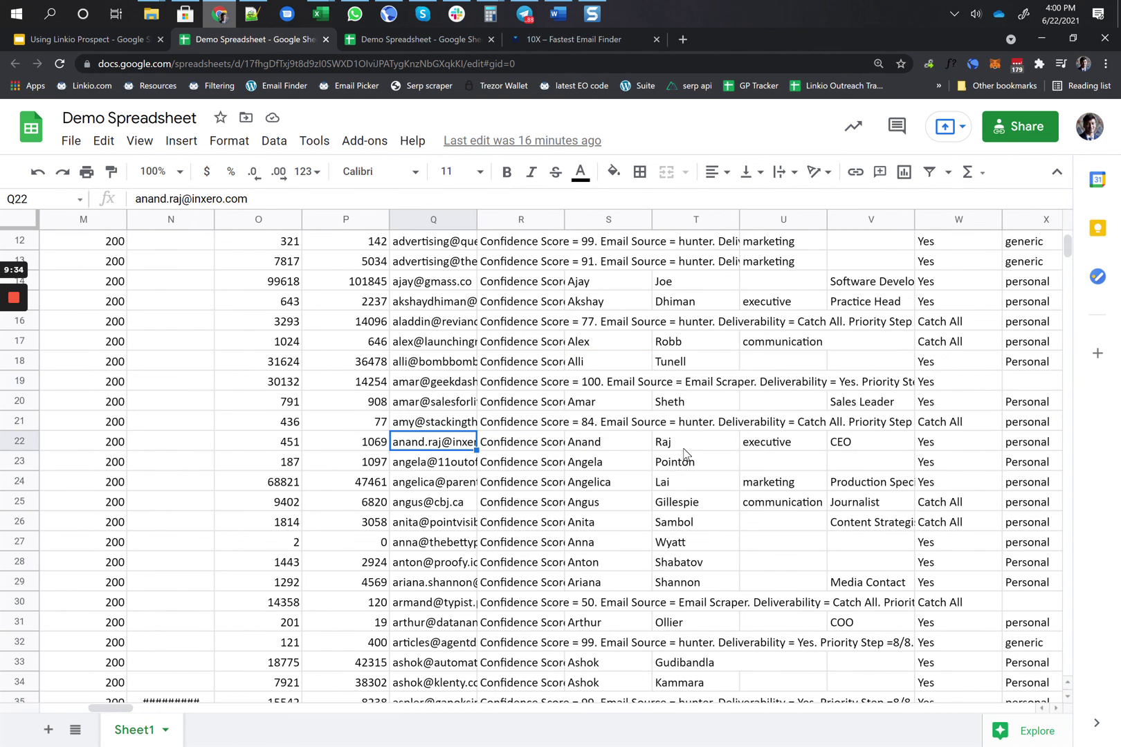
{"action": "scroll", "coordinate": [683, 453], "scroll_direction": "right", "scroll_amount": 4}
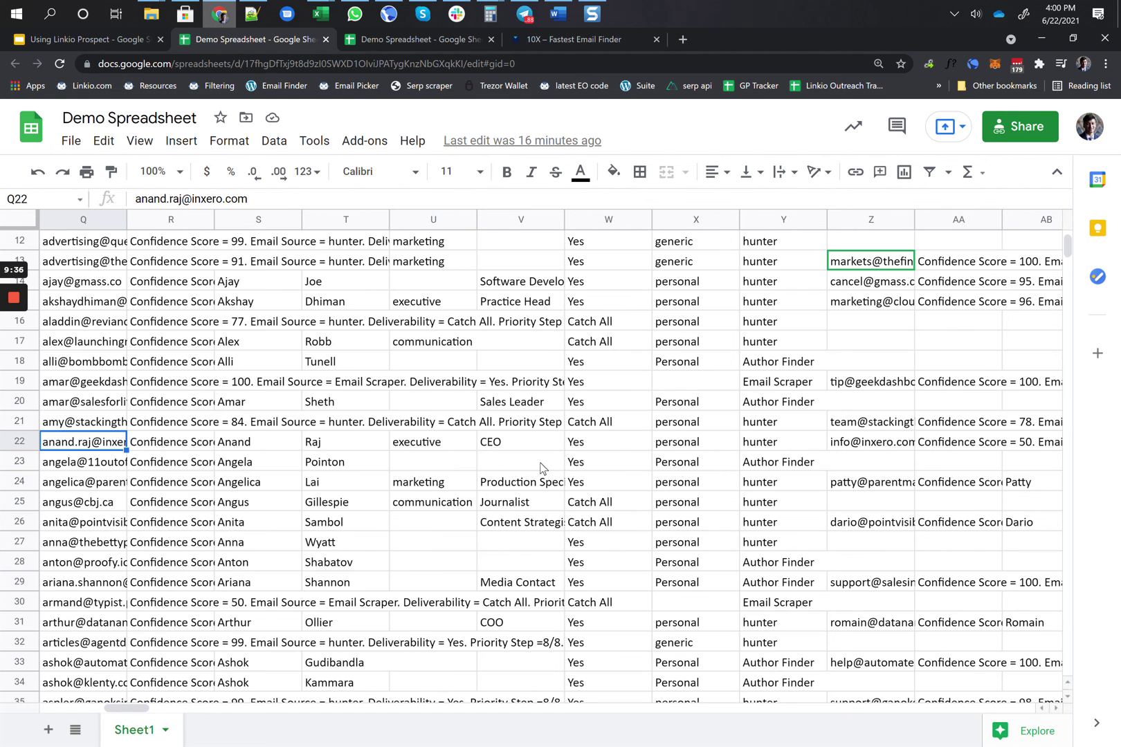
{"action": "scroll", "coordinate": [417, 459], "scroll_direction": "left", "scroll_amount": 5}
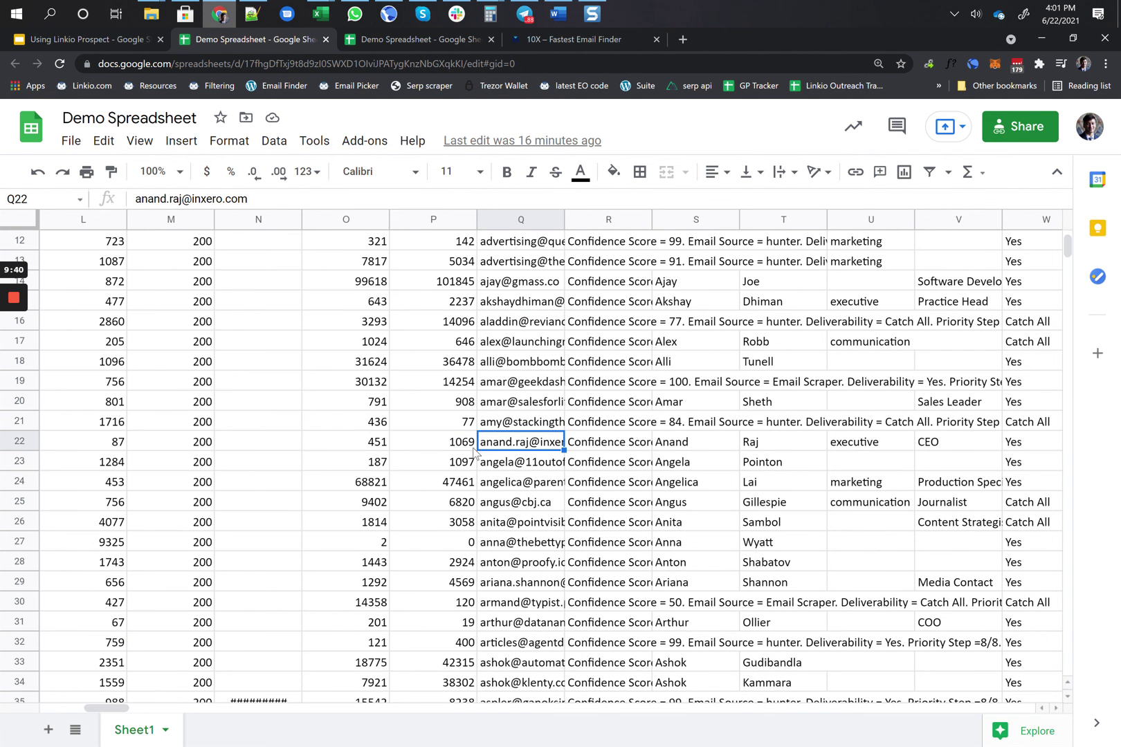
Jump to the end of the filled Email 1 entries and inspect the empty cells Q660 and Q661 below
{"action": "key", "text": "ctrl+Down"}
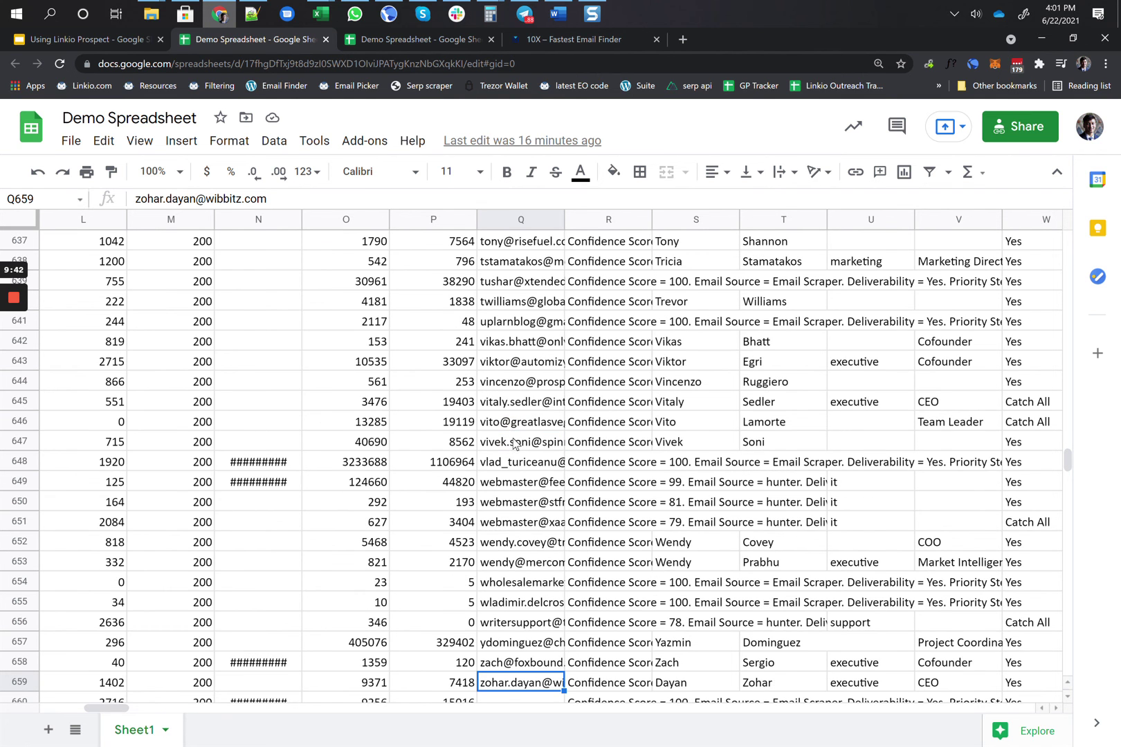
{"action": "scroll", "coordinate": [510, 477], "scroll_direction": "up", "scroll_amount": 1}
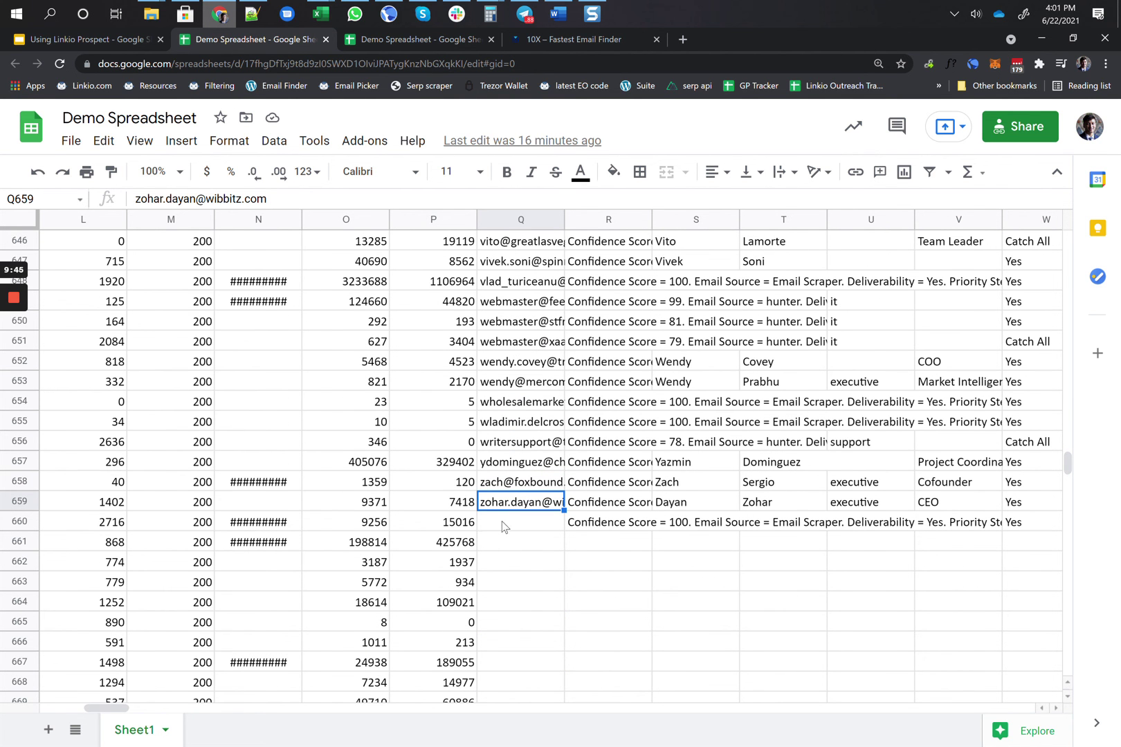
{"action": "left_click", "coordinate": [501, 525]}
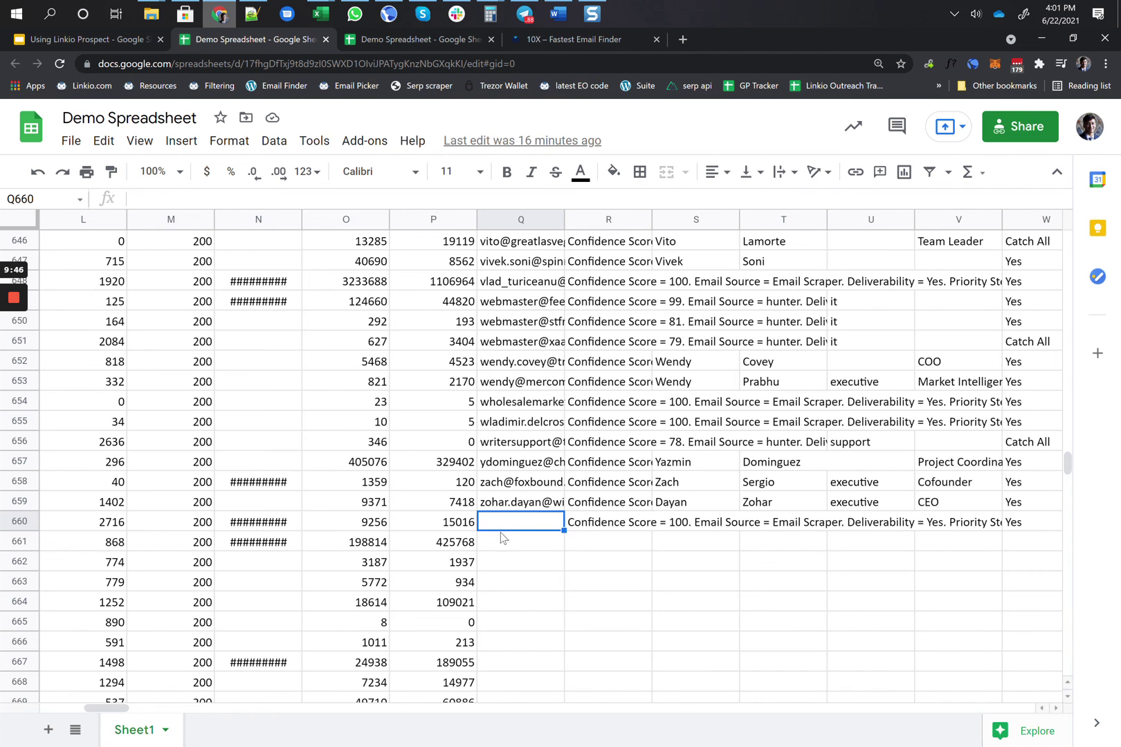
{"action": "left_click", "coordinate": [502, 539]}
Examine the content title and URL in row 661 and browse the neighbouring rows that have no Email 1 address
{"action": "scroll", "coordinate": [501, 539], "scroll_direction": "left", "scroll_amount": 10}
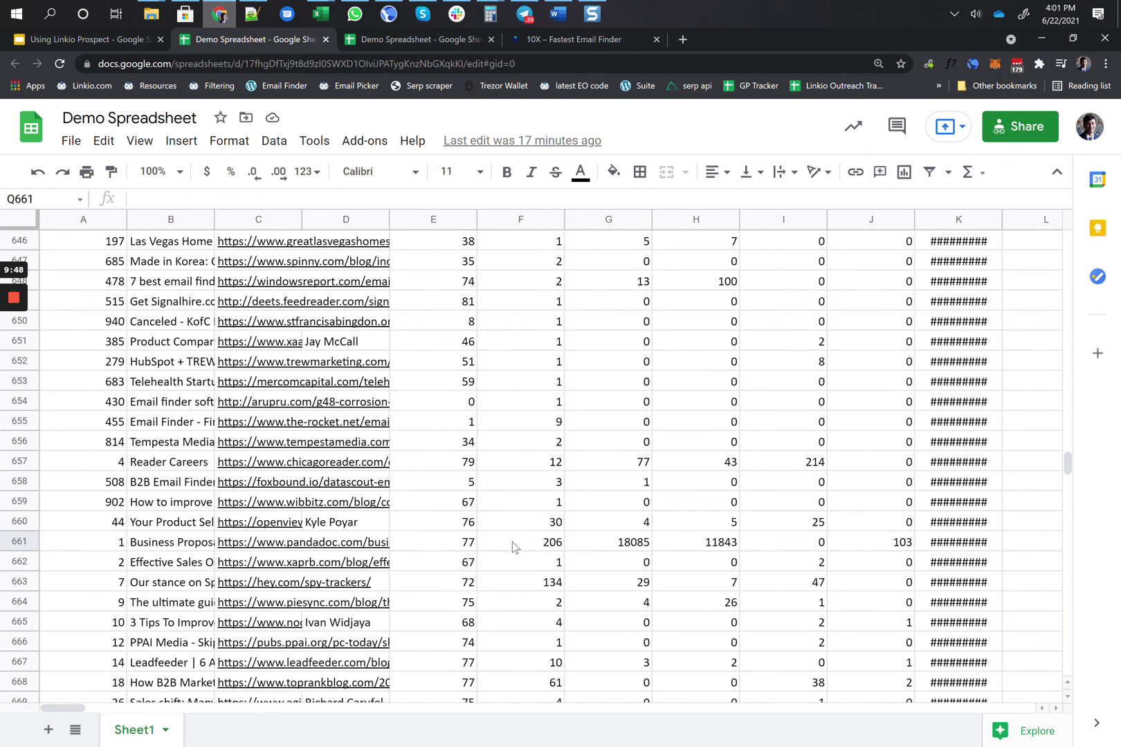
{"action": "left_click", "coordinate": [509, 541]}
{"action": "left_click", "coordinate": [443, 540]}
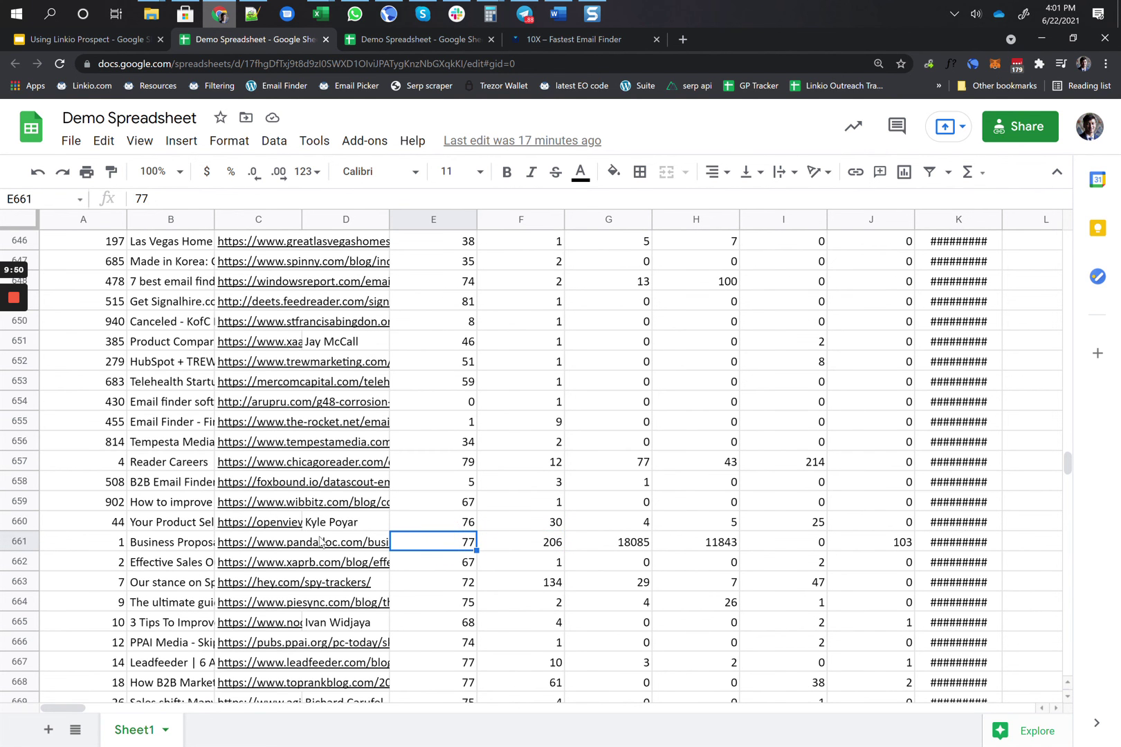
{"action": "left_click", "coordinate": [183, 549]}
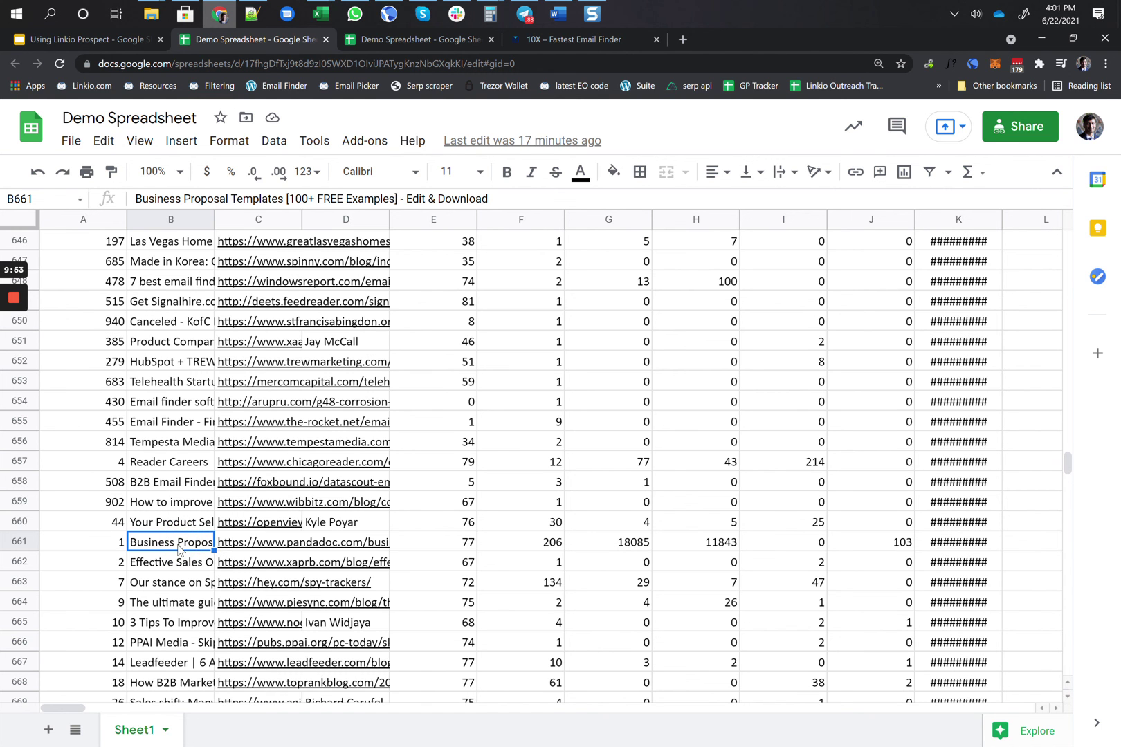
{"action": "key", "text": "Right"}
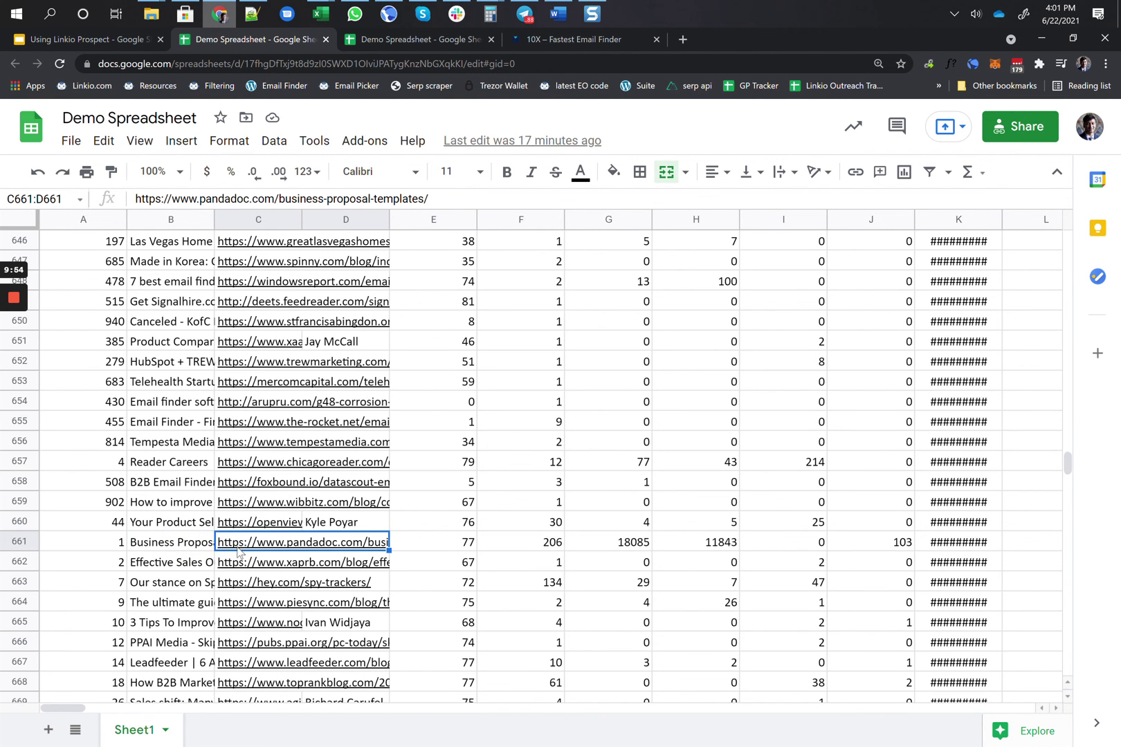
{"action": "scroll", "coordinate": [250, 628], "scroll_direction": "down", "scroll_amount": 3}
{"action": "scroll", "coordinate": [251, 628], "scroll_direction": "down", "scroll_amount": 2}
{"action": "scroll", "coordinate": [250, 628], "scroll_direction": "up", "scroll_amount": 7}
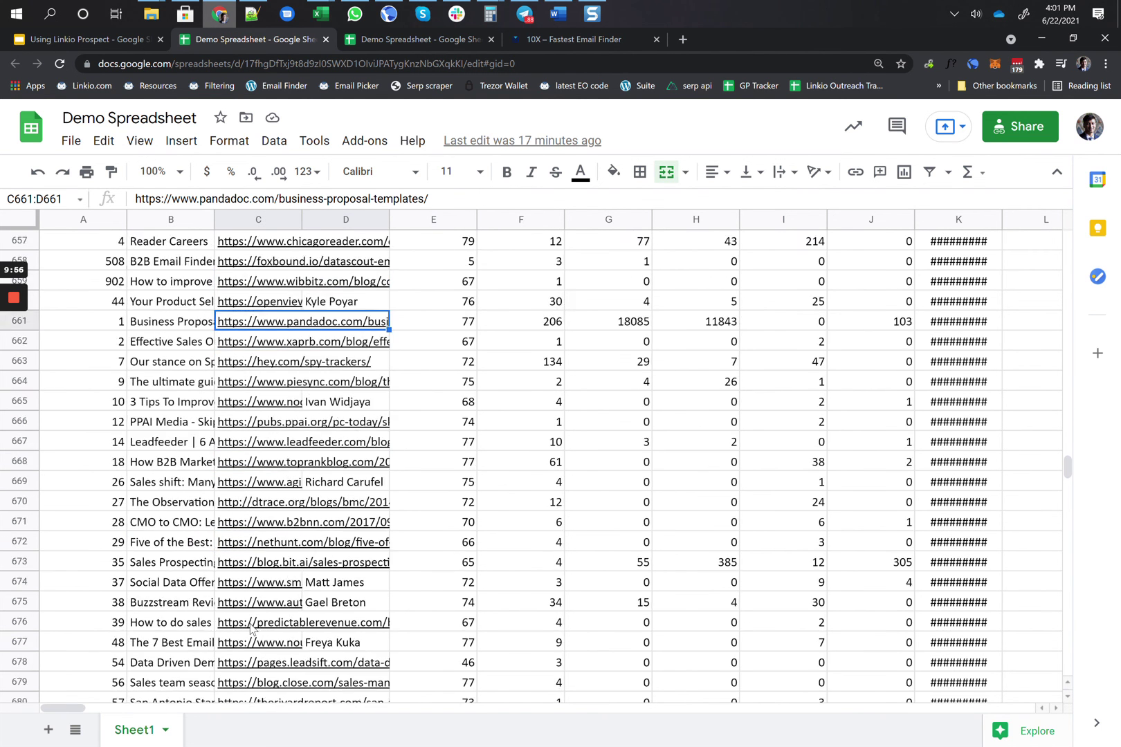